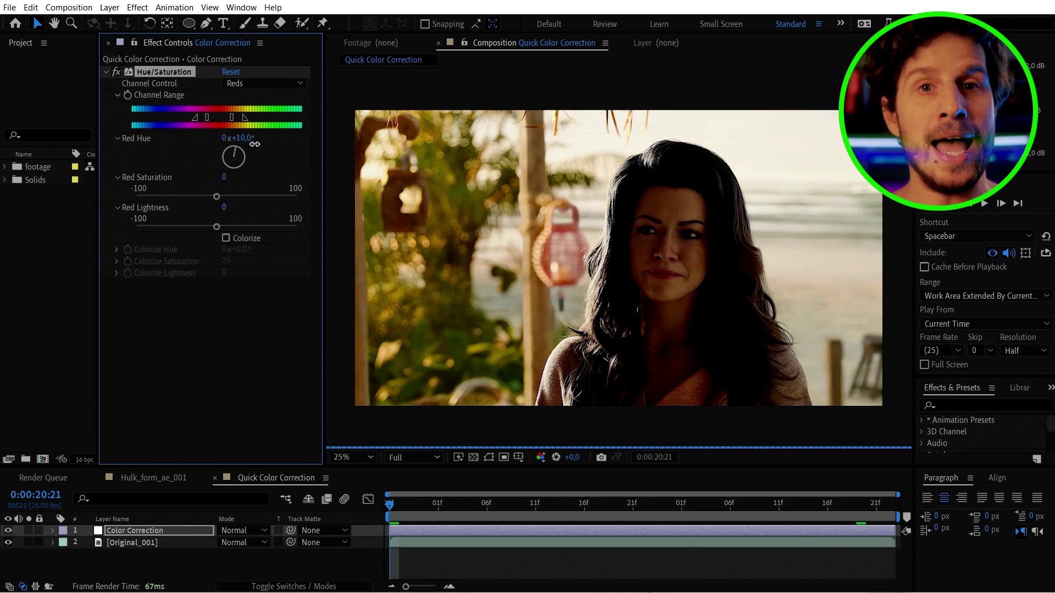
Drag the Reds channel Hue to 0x+44.0° so the woman's skin turns greenish.
left_click_drag(241, 138, 277, 145)
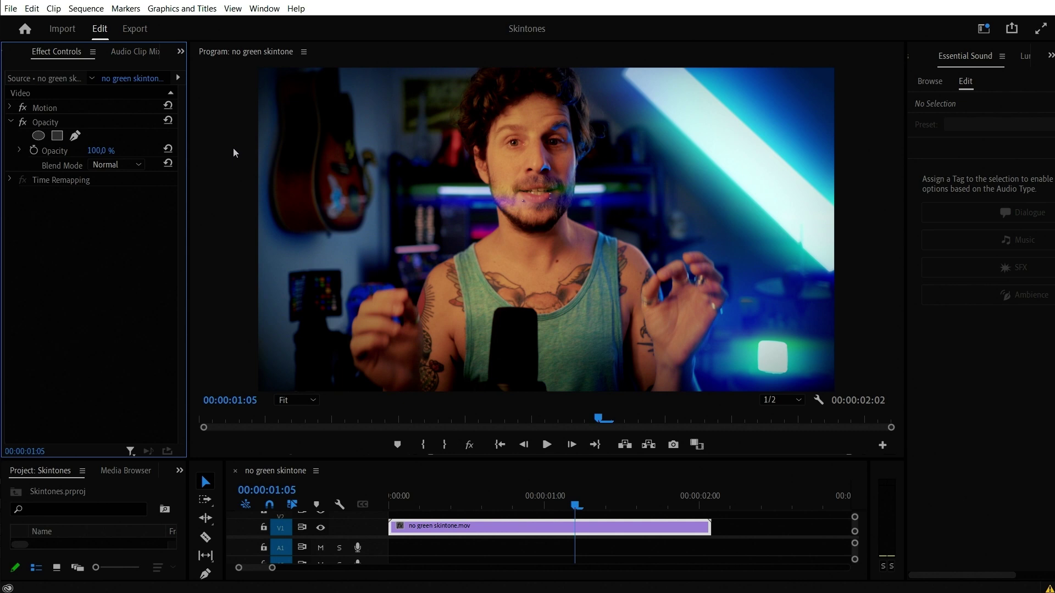
Open the Window menu to reach the Workspaces layouts list.
left_click(263, 9)
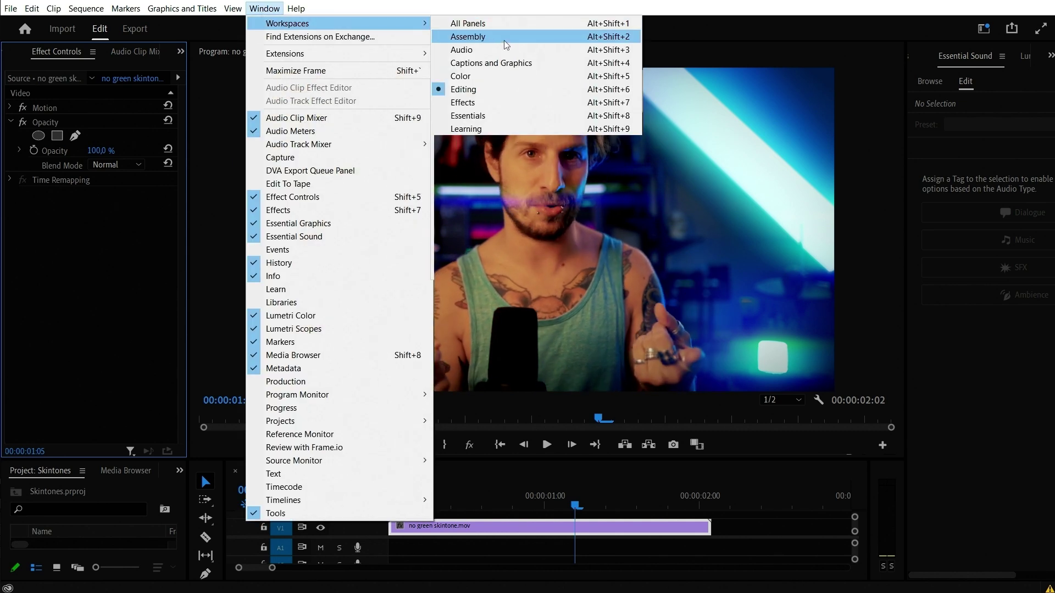
Switch Premiere Pro to the Color workspace.
left_click(489, 82)
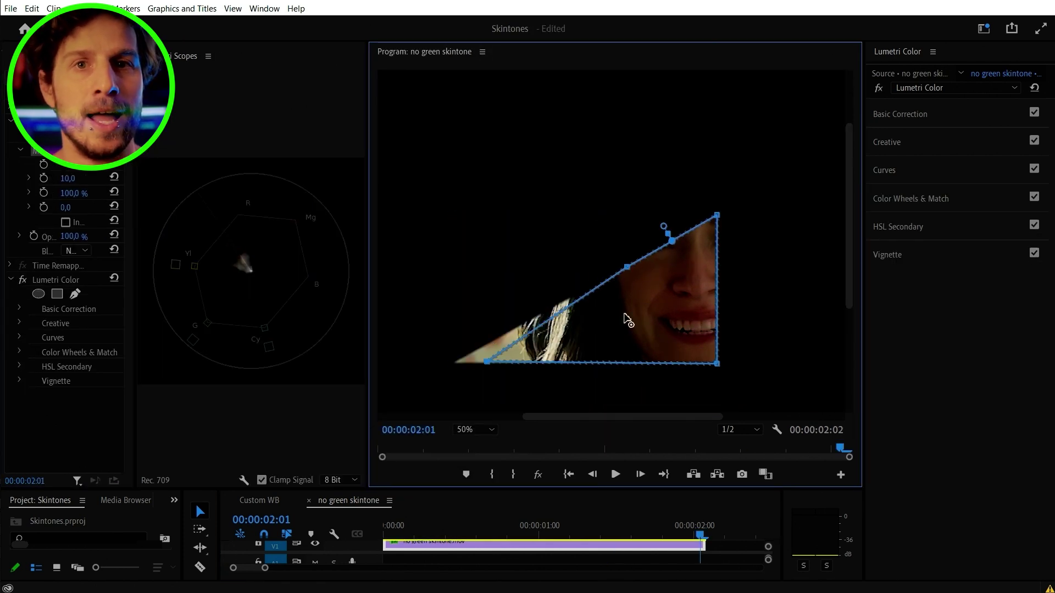
Pull the face mask's corners onto the cheek and enlarge the vectorscope panel.
left_click(672, 241)
left_click_drag(717, 215, 669, 256)
left_click_drag(717, 363, 659, 298)
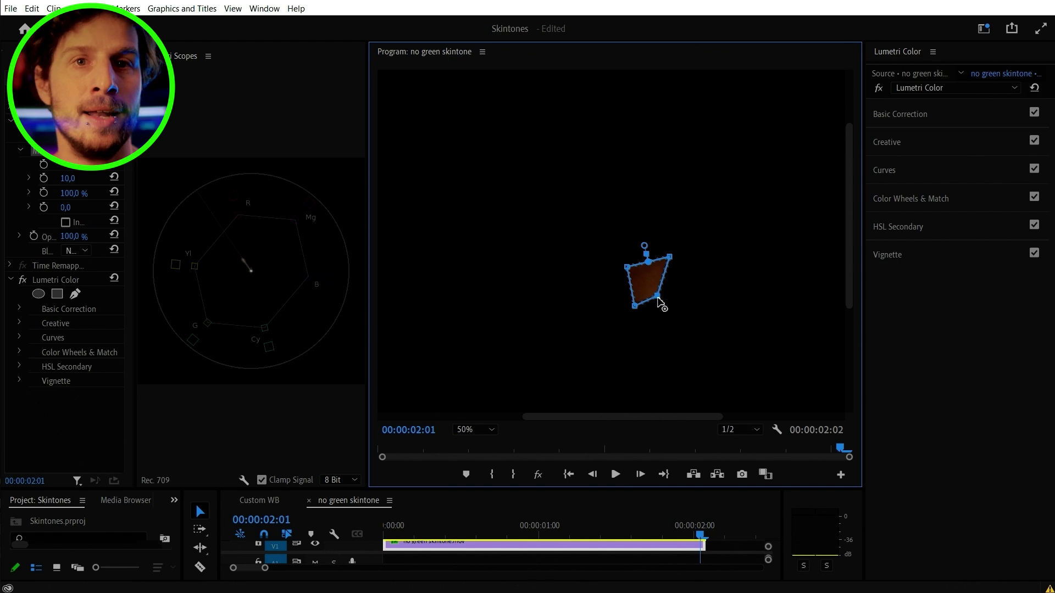
left_click_drag(366, 412, 584, 413)
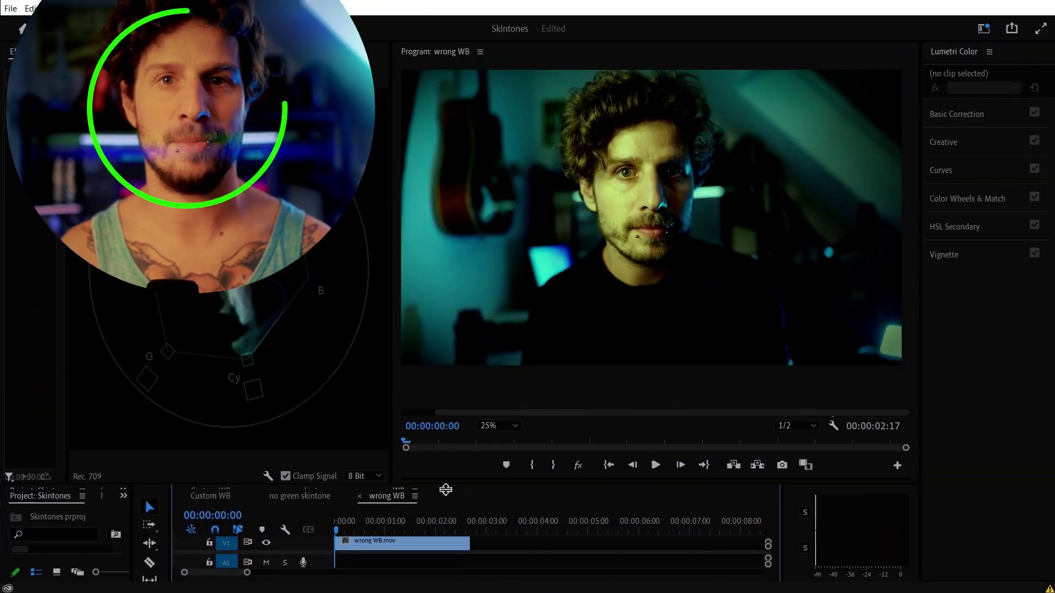
Show the wrong WB frame at 50% zoom and select its clip for Lumetri Color.
left_click_drag(446, 489, 447, 497)
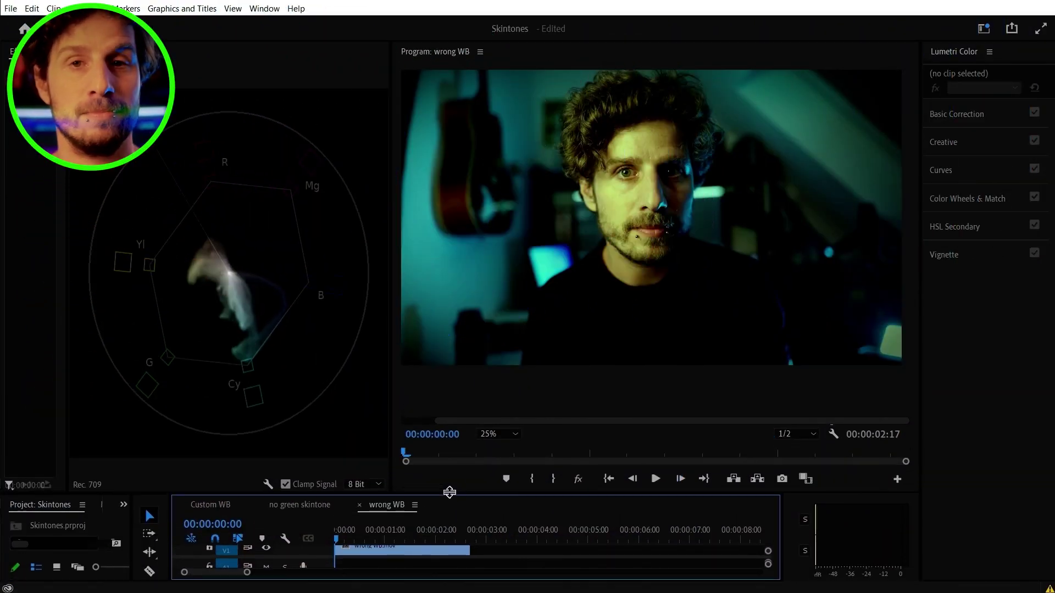
left_click(513, 436)
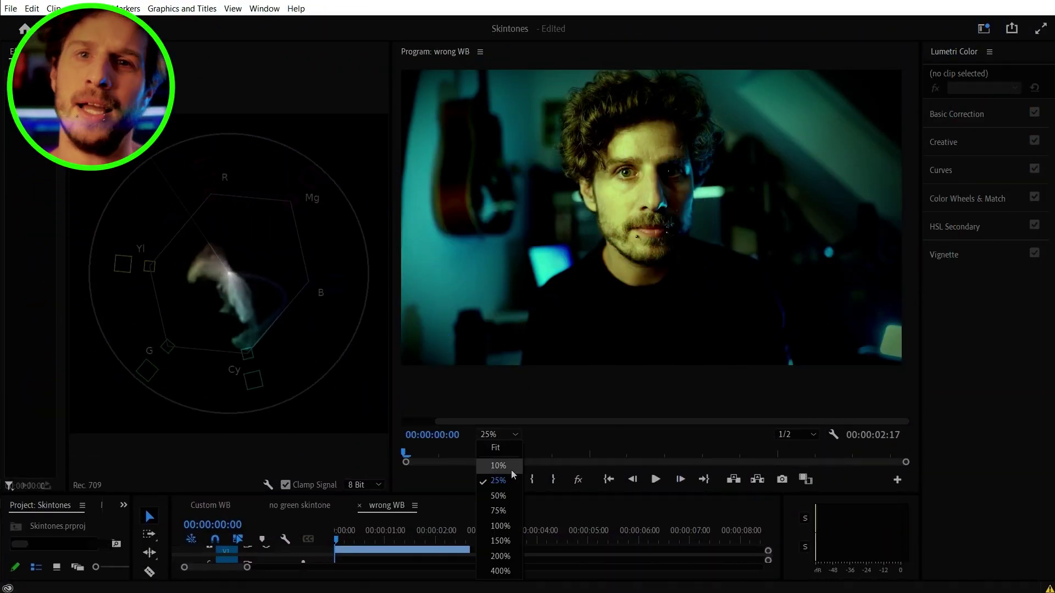
left_click(507, 490)
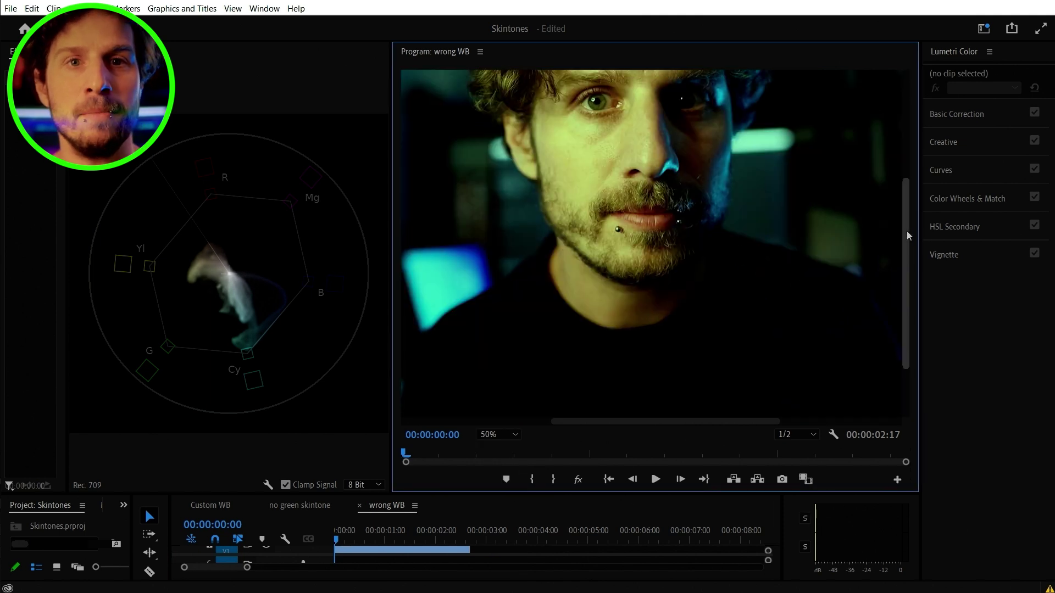
left_click_drag(908, 235, 908, 180)
left_click(876, 217)
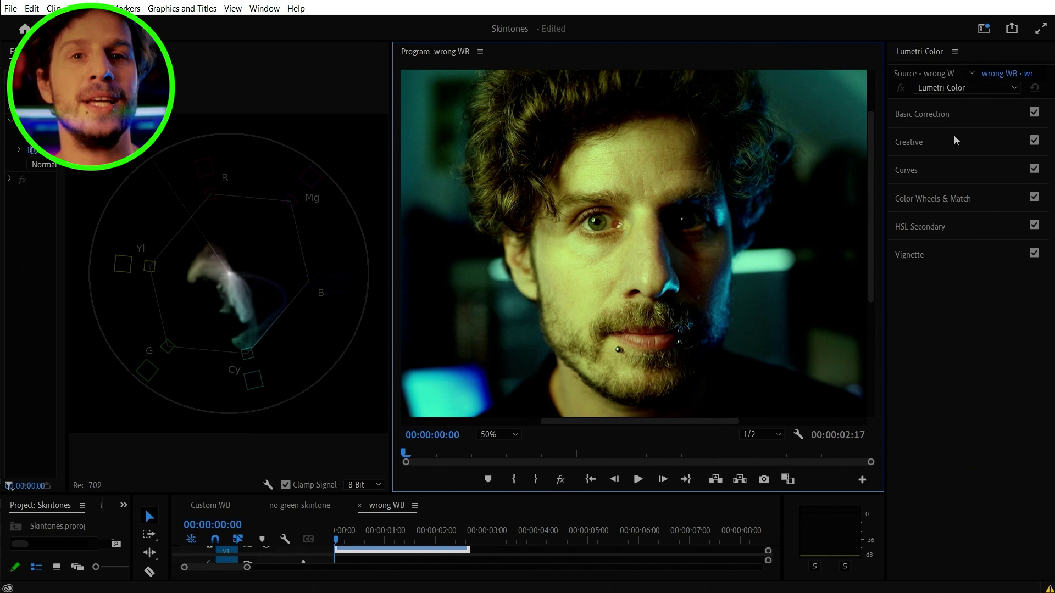
left_click(922, 50)
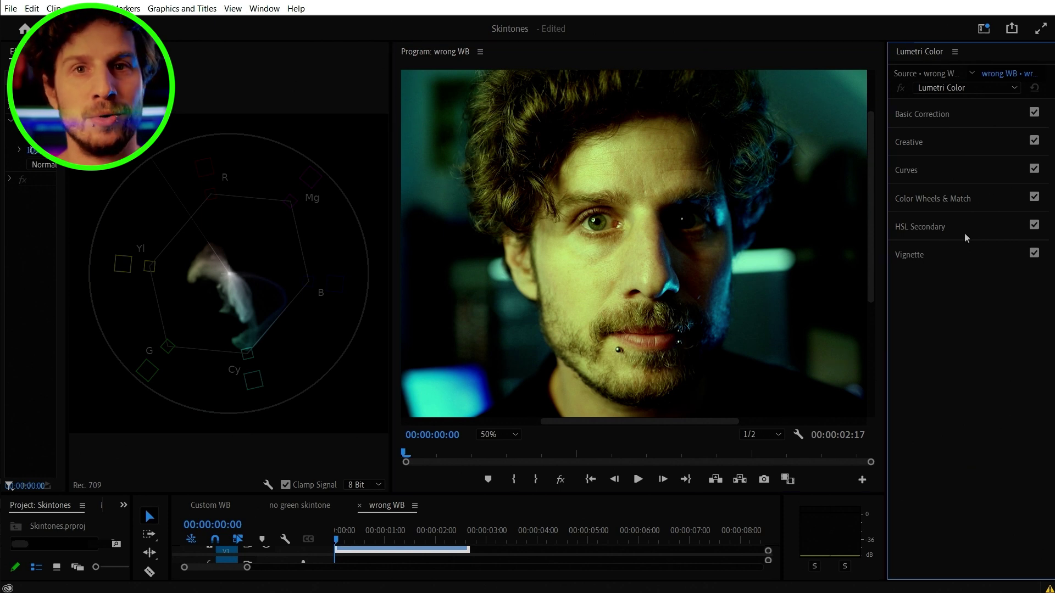
Eyedrop the man's face in HSL Secondary and preview the key as Color/Black.
left_click(921, 228)
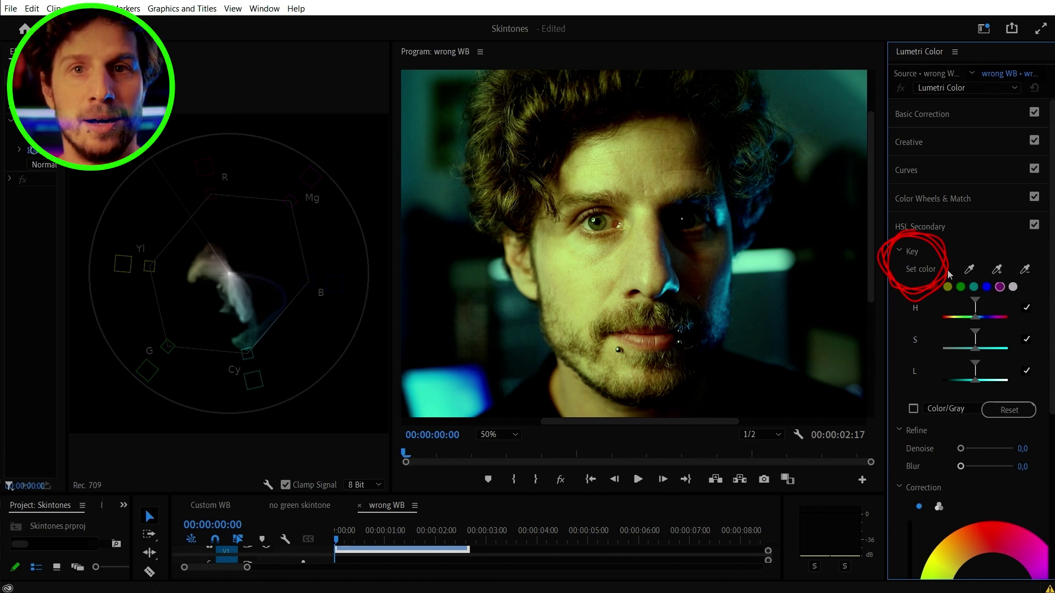
left_click(589, 270)
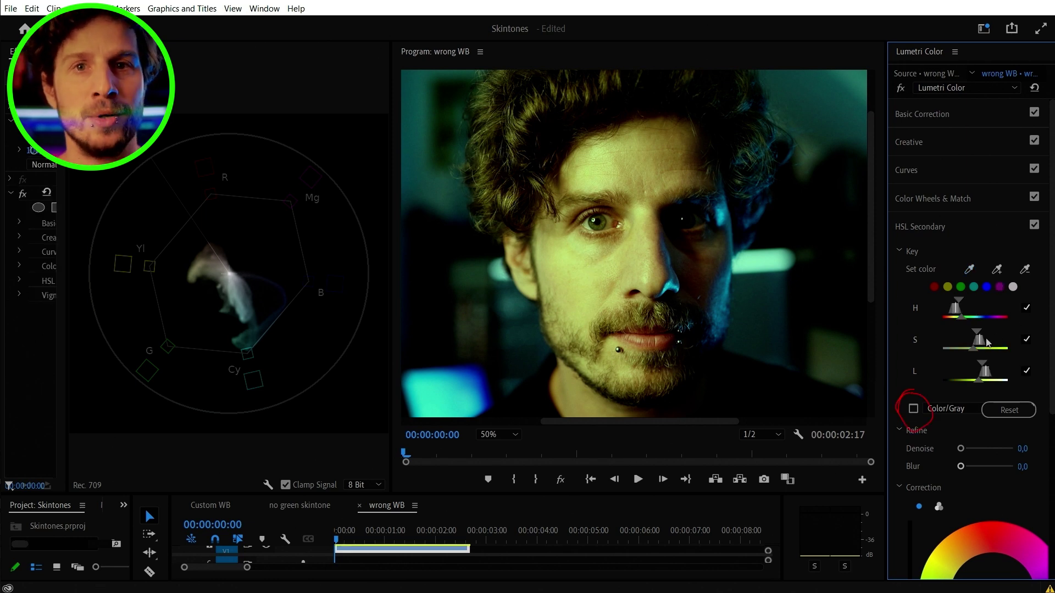
left_click(913, 410)
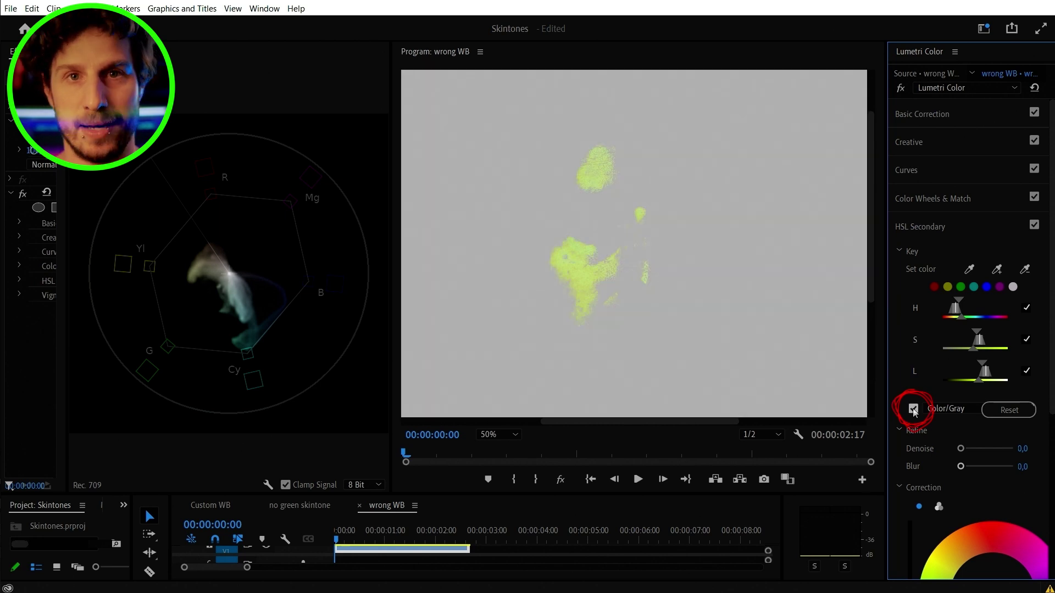
left_click(909, 408)
left_click(910, 438)
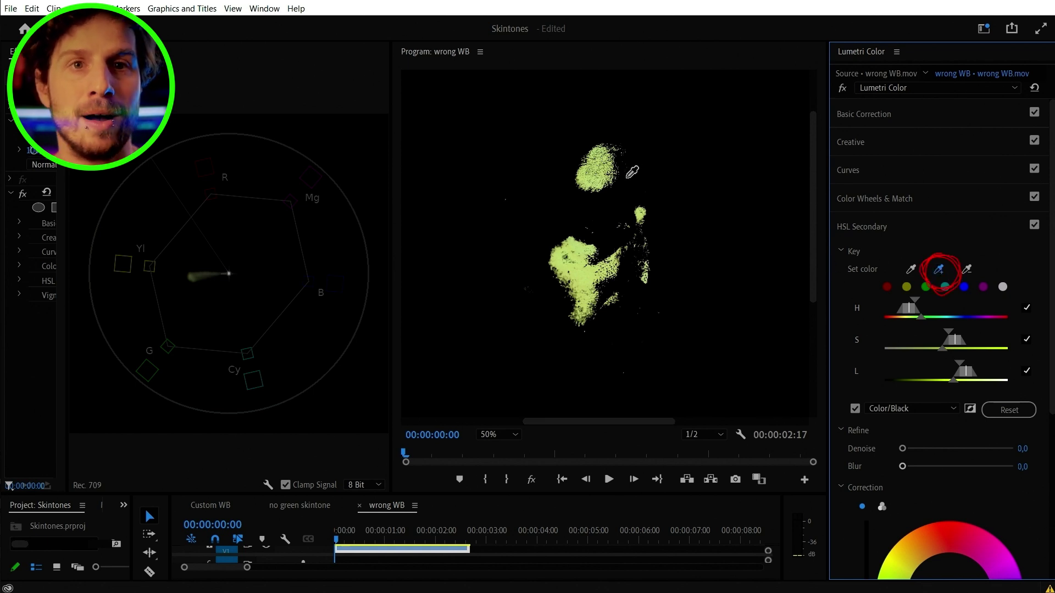
Add more facial skin to the key and set the monitor to Fit.
left_click(576, 203)
left_click(574, 193)
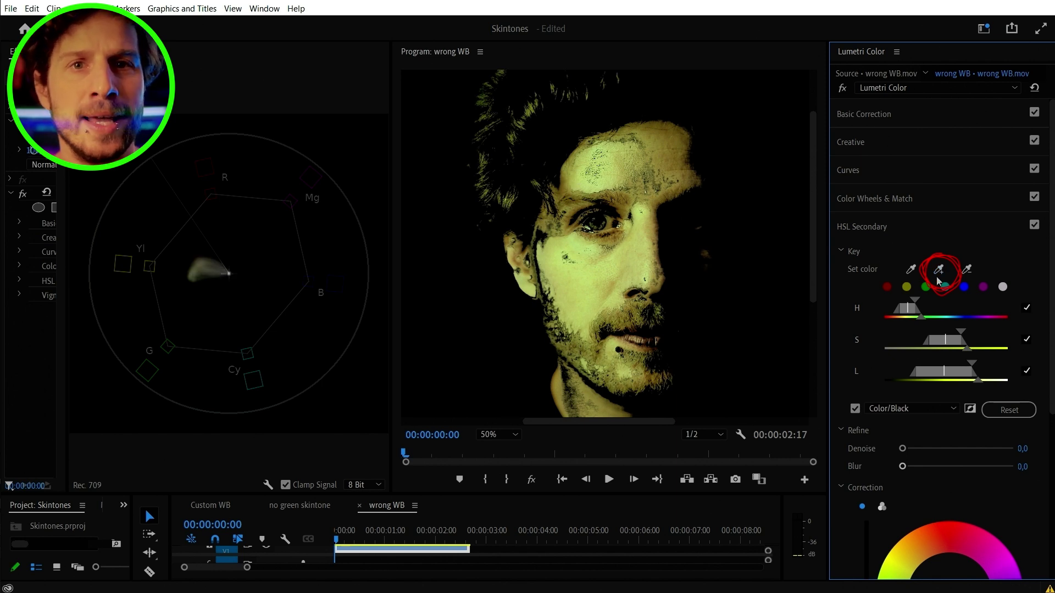
left_click(782, 292)
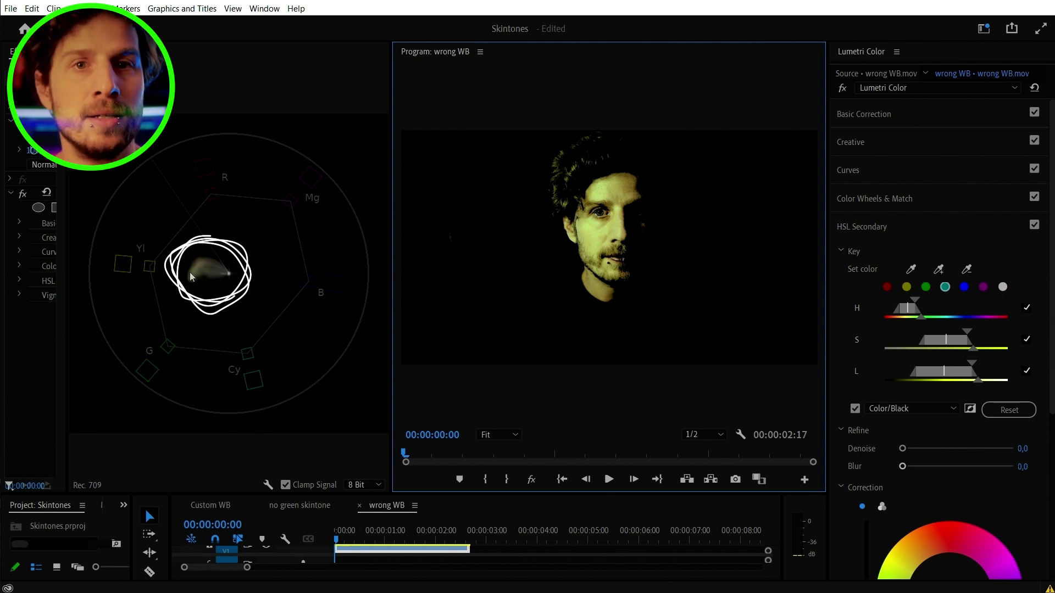
Set the skin key Blur to 18.1, nudge the correction wheel, and turn off Color/Black preview.
scroll(942, 330, "down", 5)
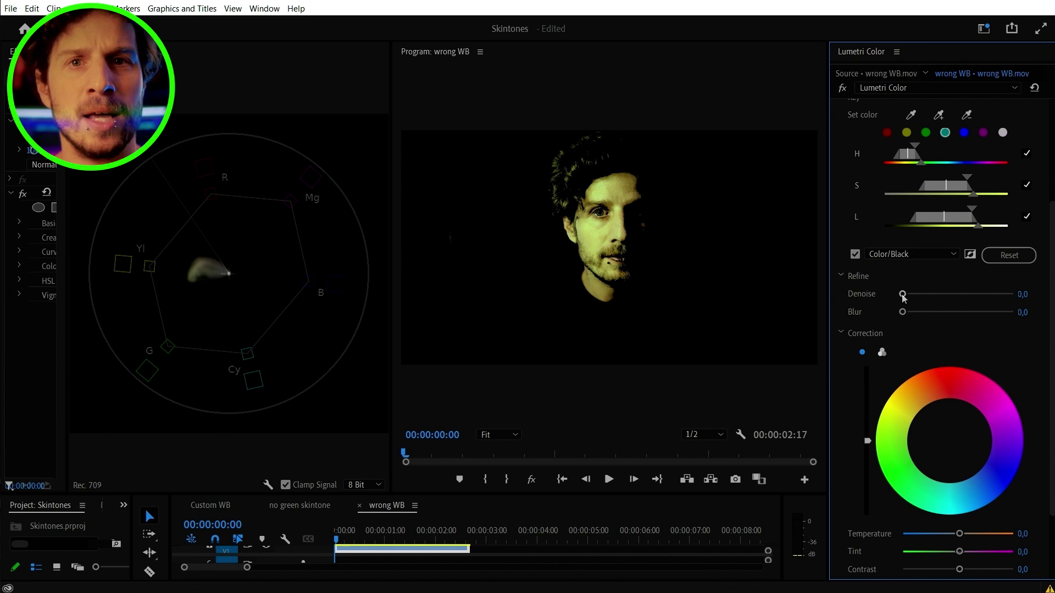
left_click_drag(923, 314, 969, 316)
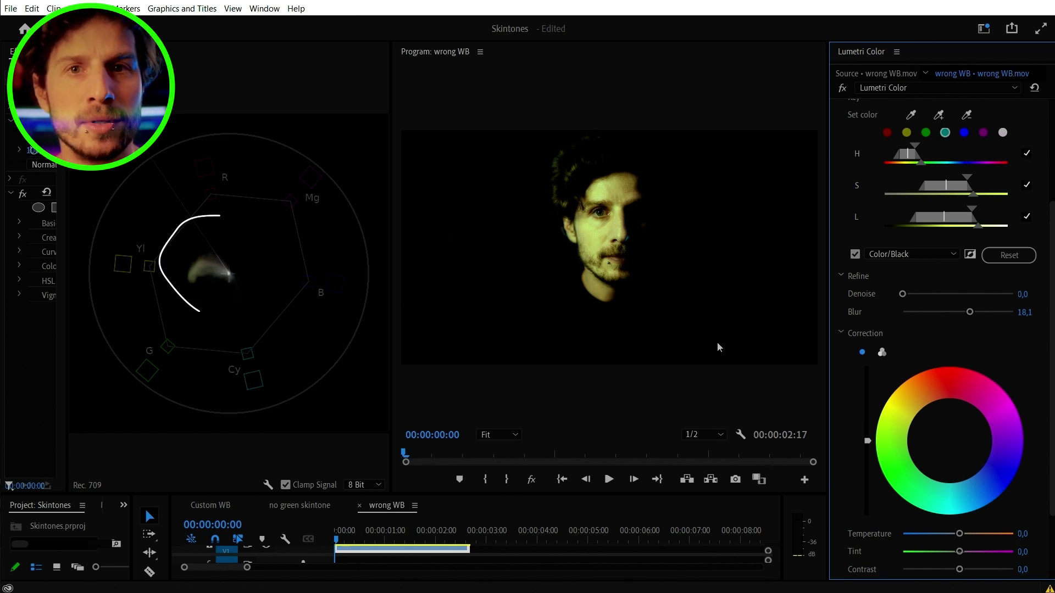
left_click_drag(950, 437, 959, 432)
scroll(879, 264, "up", 1)
left_click(855, 271)
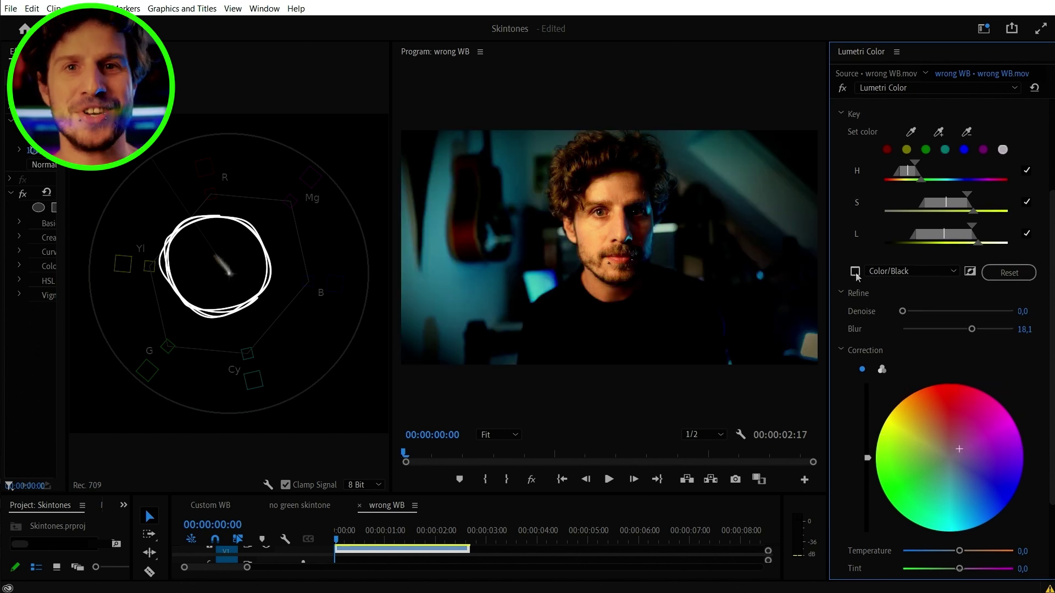
Toggle the Lumetri bypass to compare, then reveal the Hue Saturation Curves in a wider panel.
left_click(843, 88)
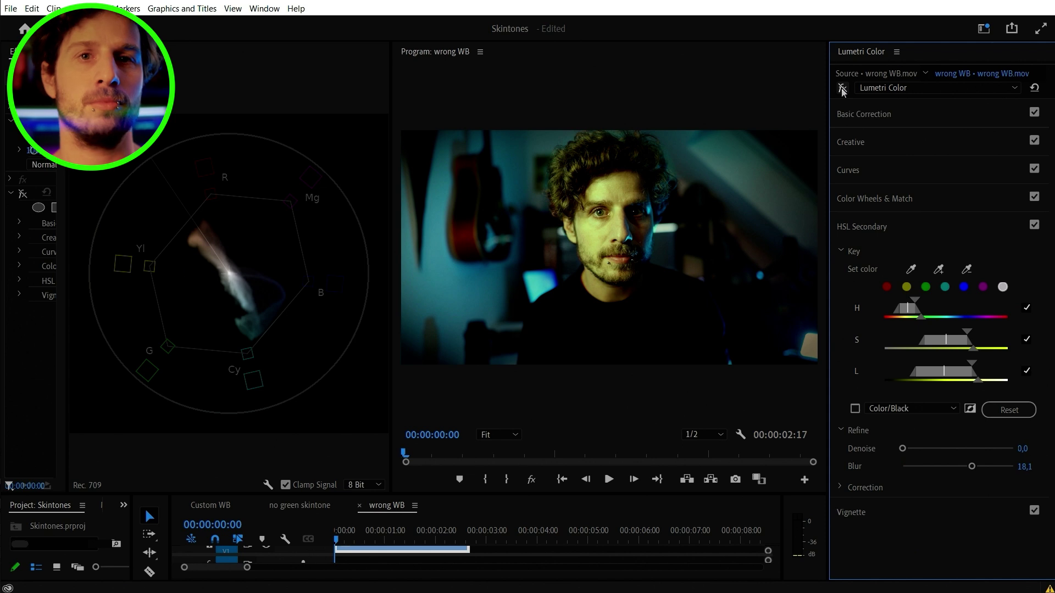
left_click(842, 88)
left_click(842, 89)
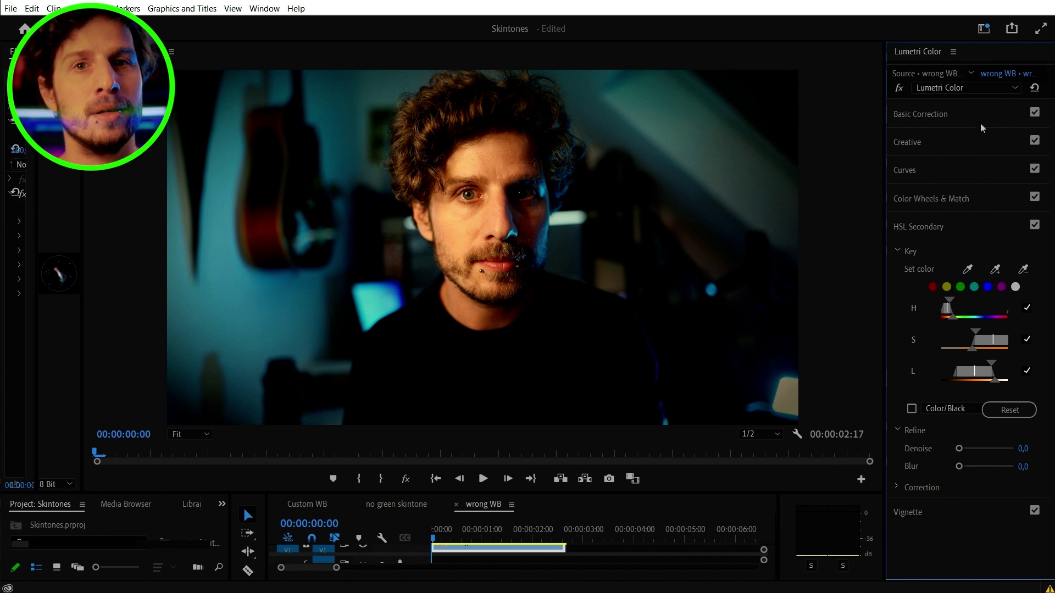
left_click(904, 171)
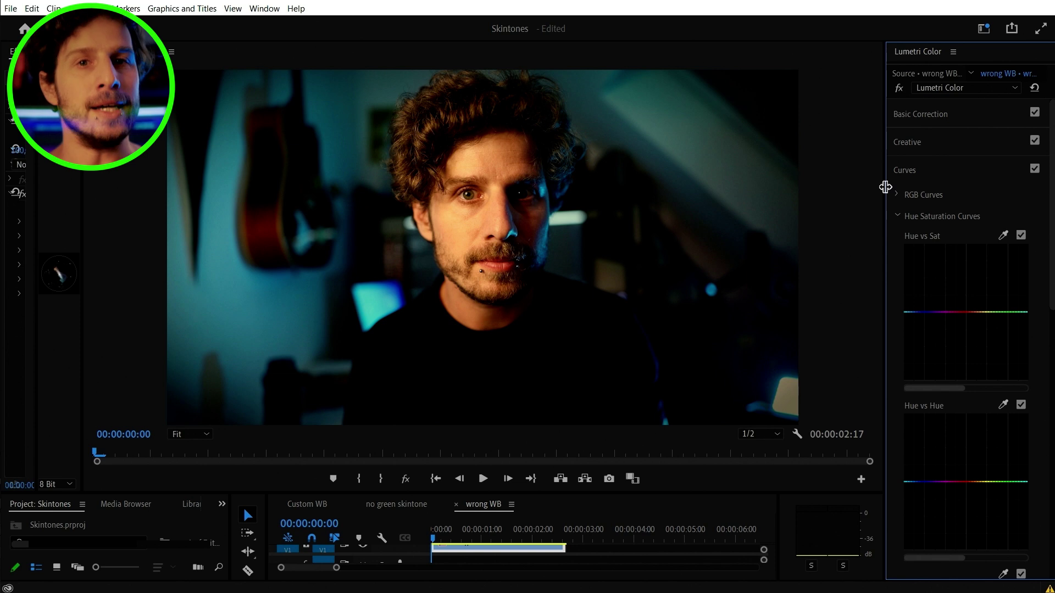
left_click_drag(885, 187, 839, 187)
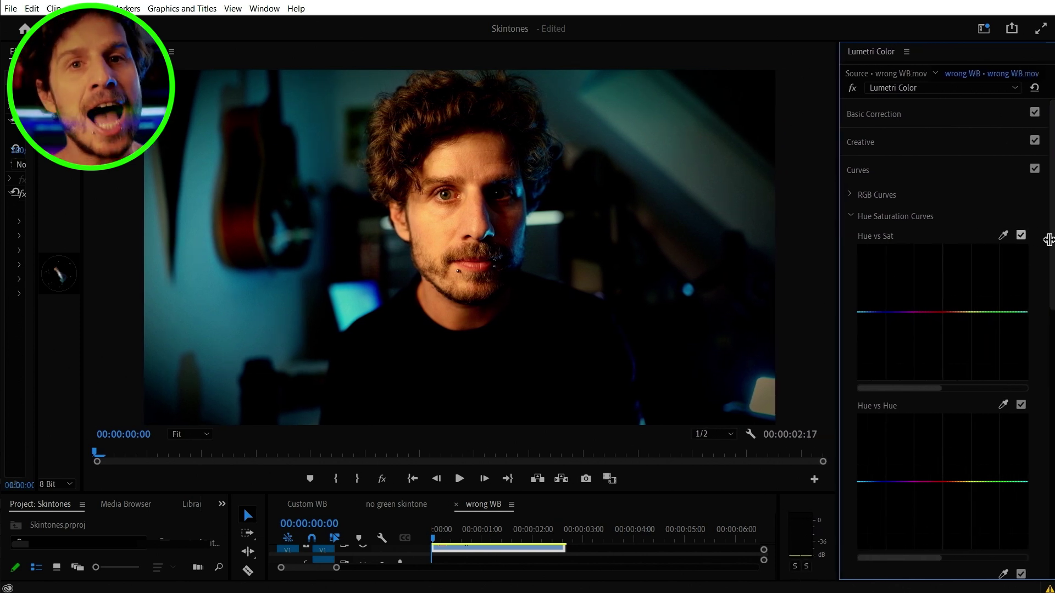
left_click_drag(1054, 241, 1050, 269)
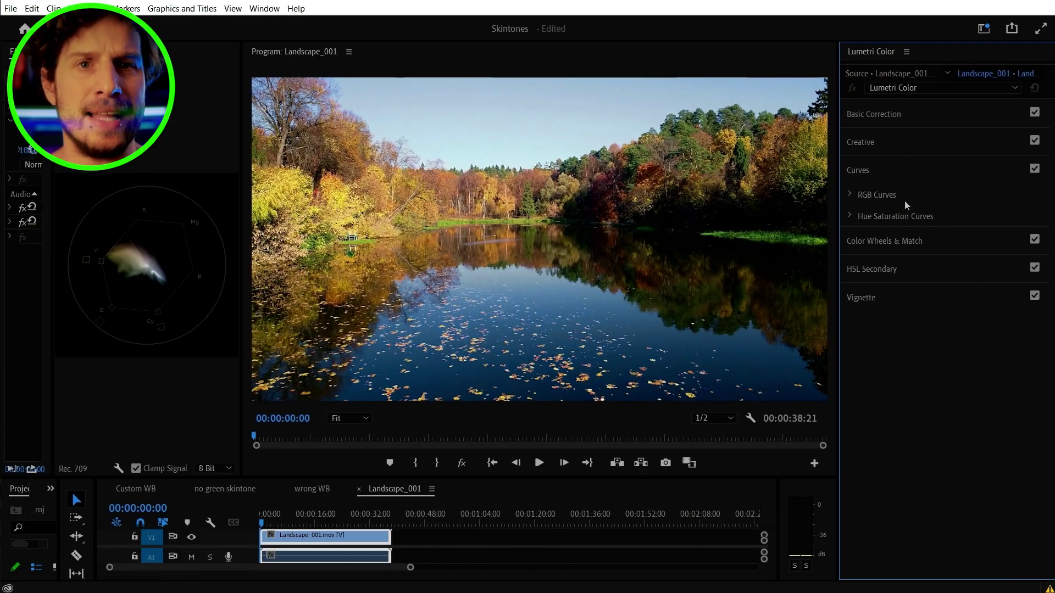
Sample the yellow foliage on the Hue vs Hue curve and pull it toward green.
left_click(849, 216)
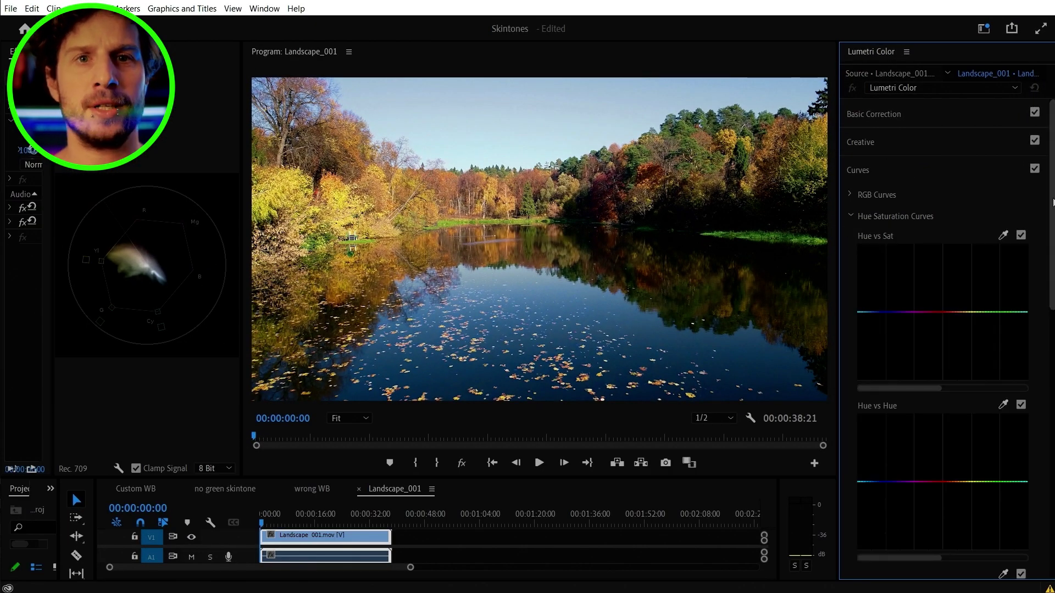
left_click_drag(1052, 209, 1053, 222)
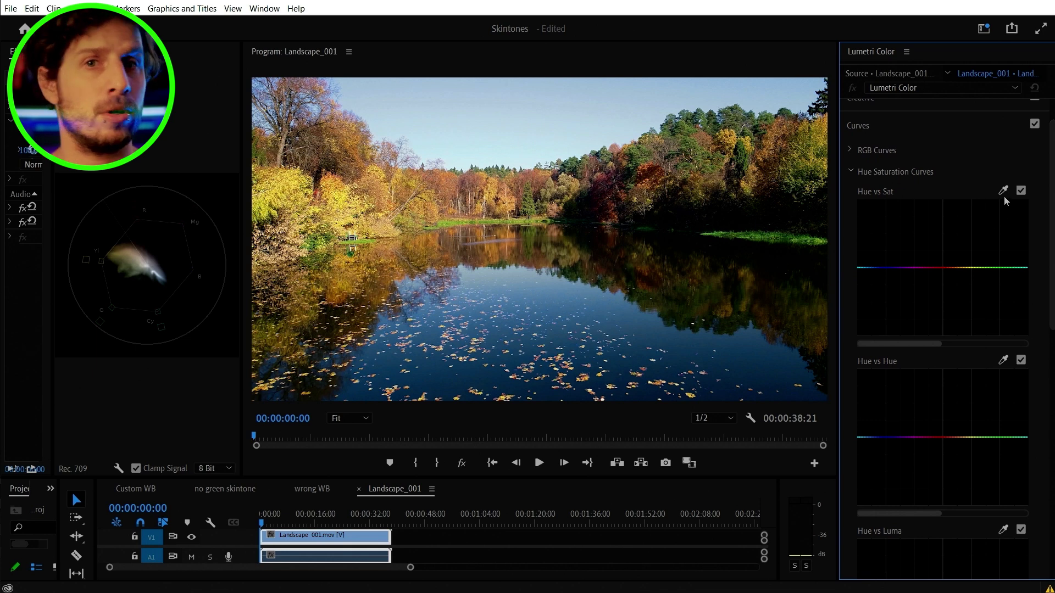
scroll(943, 352, "down", 3)
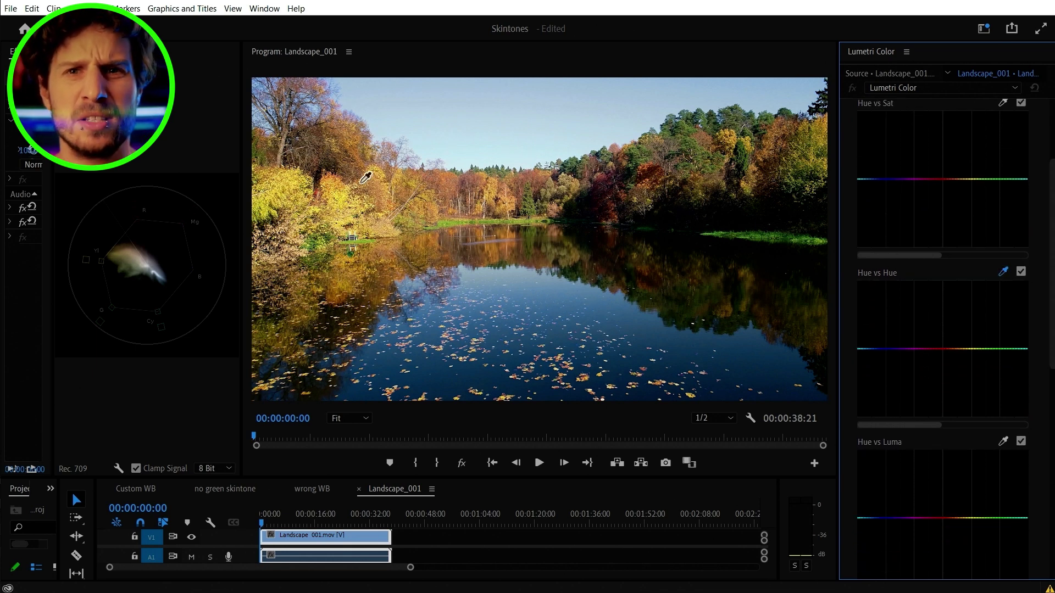
left_click(344, 194)
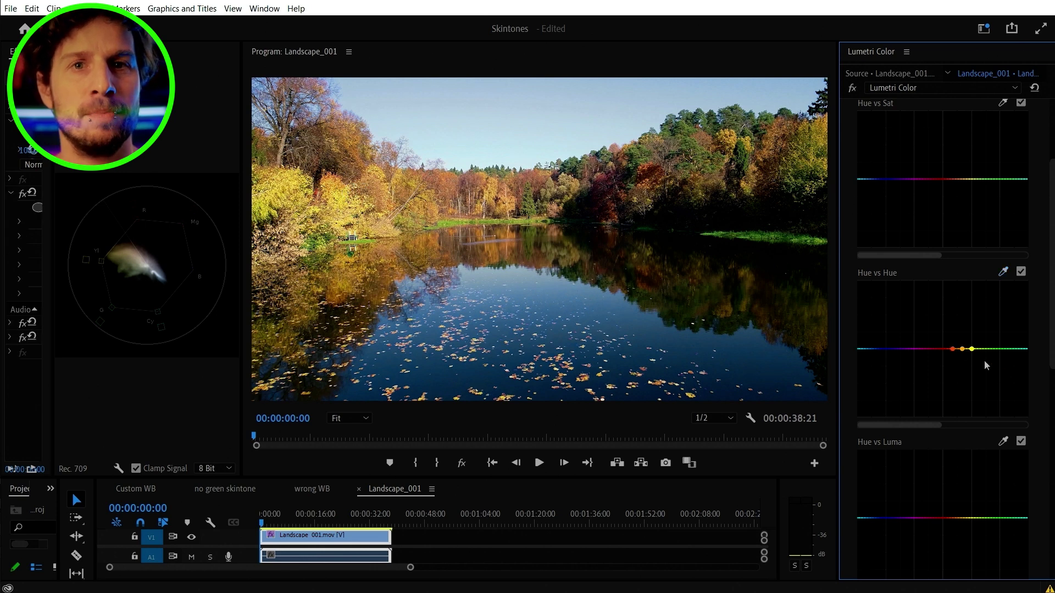
left_click_drag(963, 349, 934, 370)
Raise blue on the Hue vs Sat curve, compare with the original, and play back.
scroll(943, 357, "up", 3)
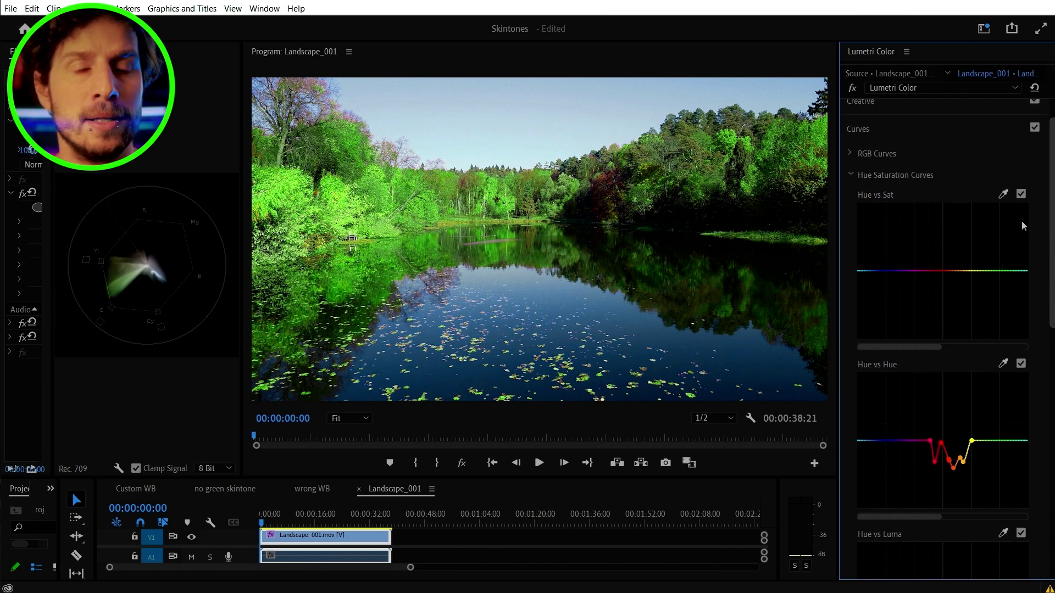
left_click(514, 105)
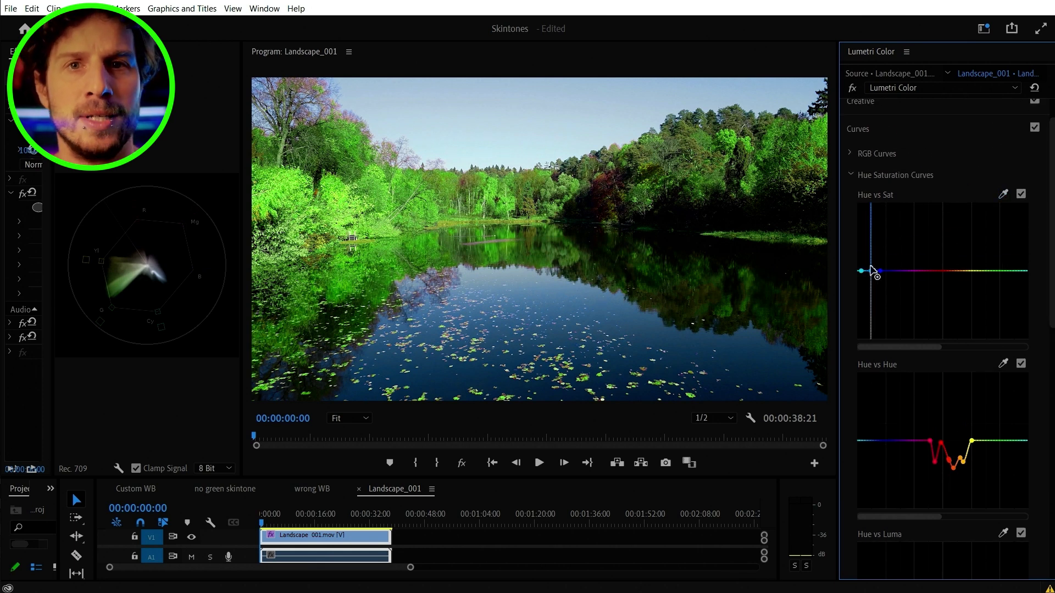
left_click_drag(869, 271, 870, 221)
left_click(852, 89)
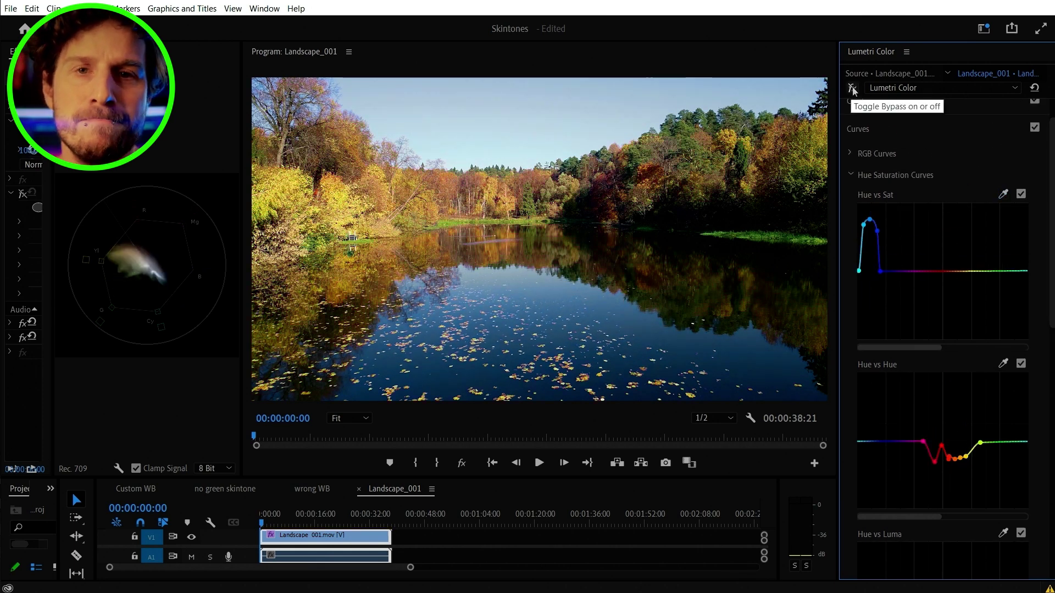
left_click(852, 89)
key("space")
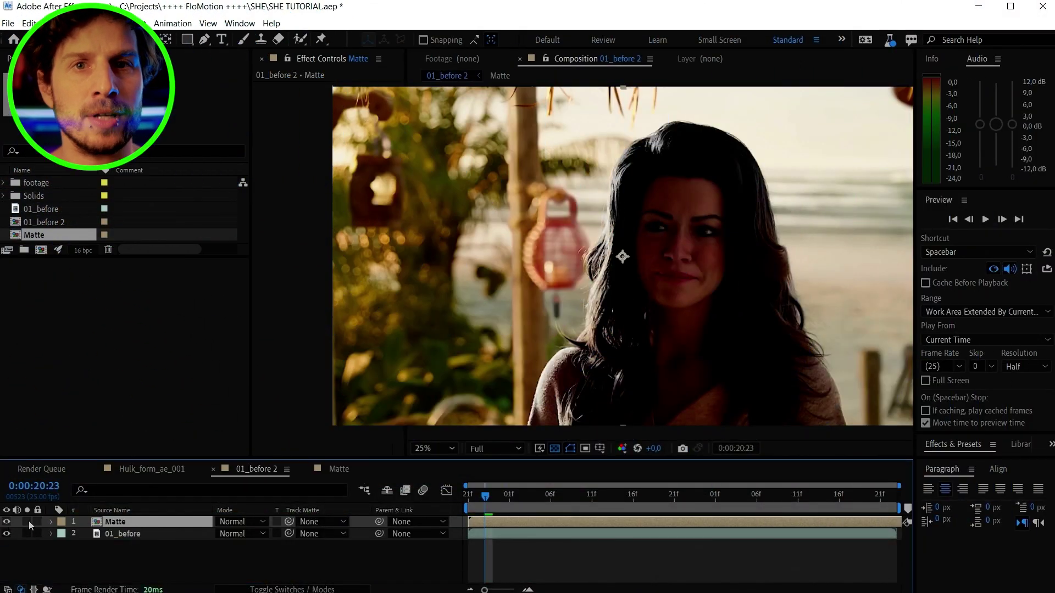
Solo the Matte layer so only the cut-out woman shows over transparency.
left_click(29, 520)
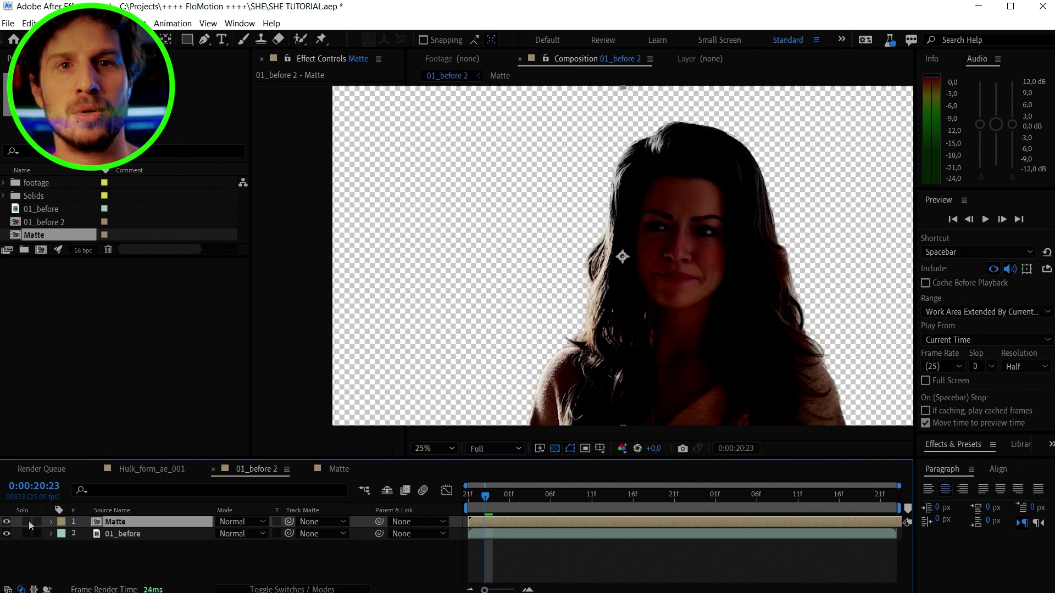
left_click(29, 521)
left_click(29, 521)
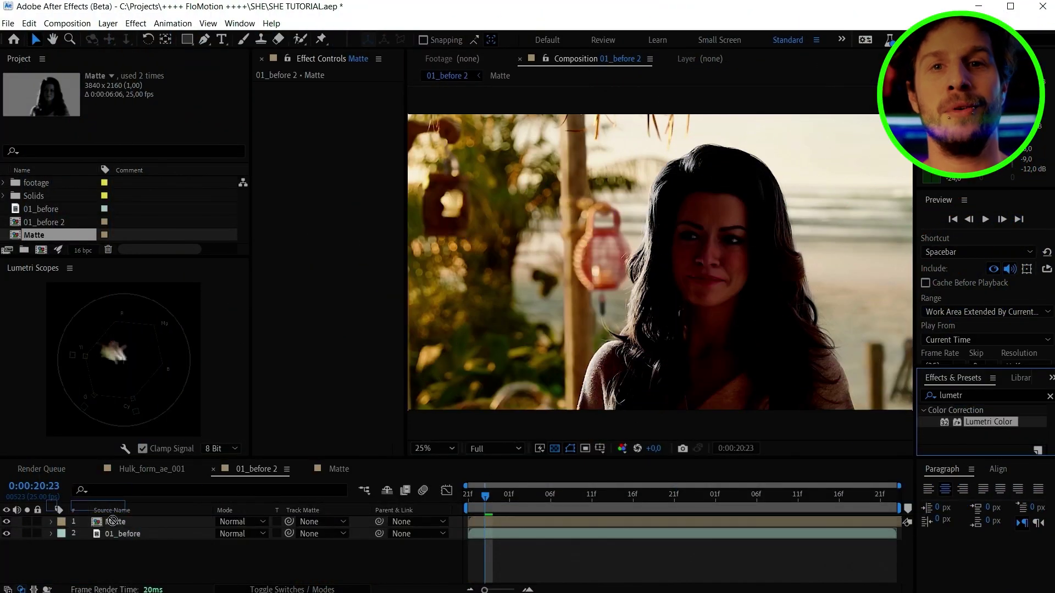
Apply Lumetri Color to the Matte layer and dip its Hue vs Hue curve to shift skin toward green.
left_click_drag(988, 422, 451, 229)
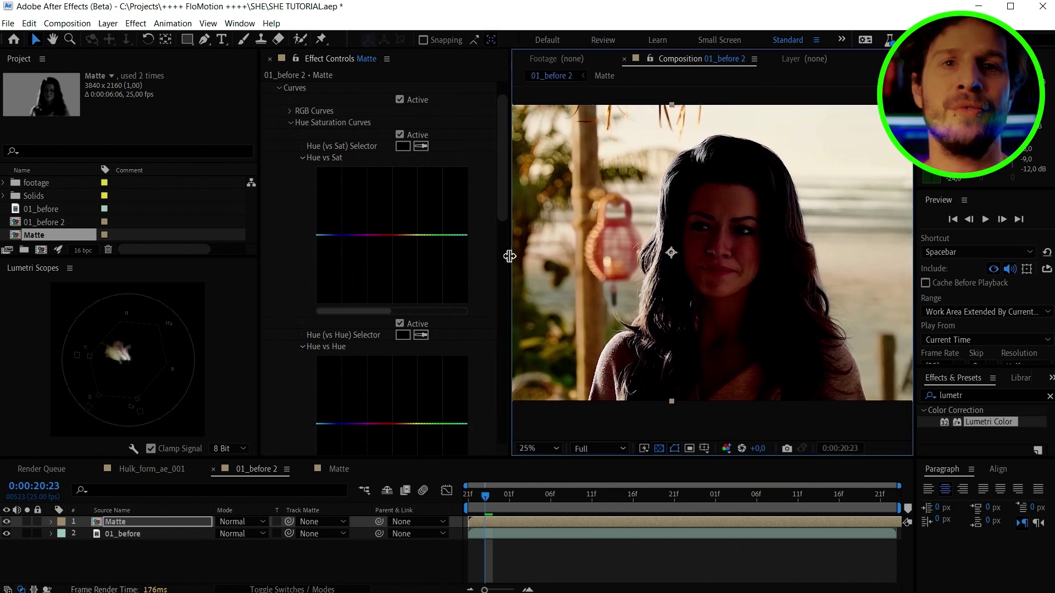
scroll(436, 234, "down", 5)
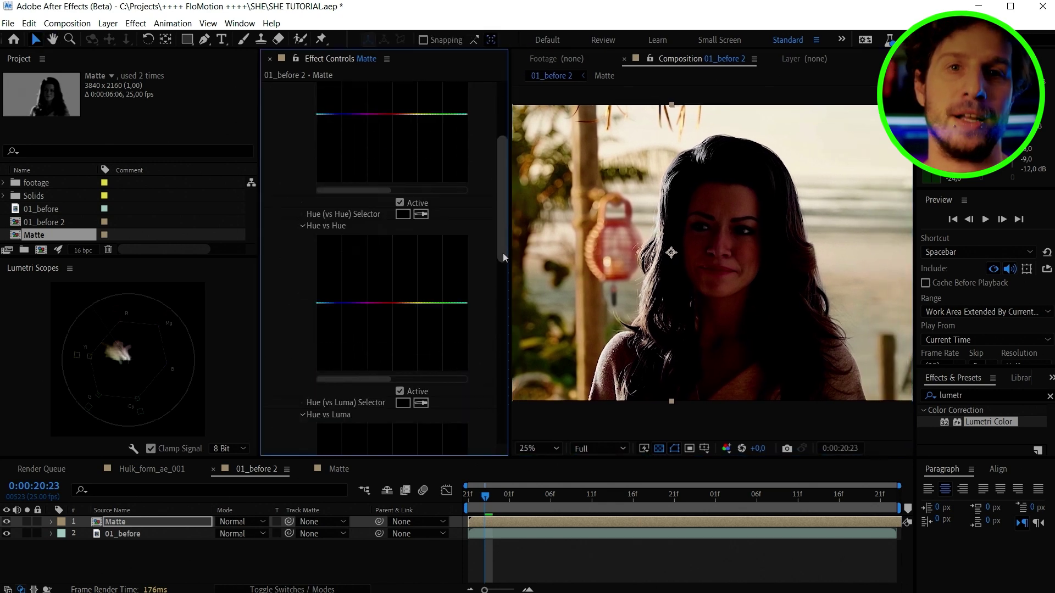
left_click_drag(395, 232, 395, 243)
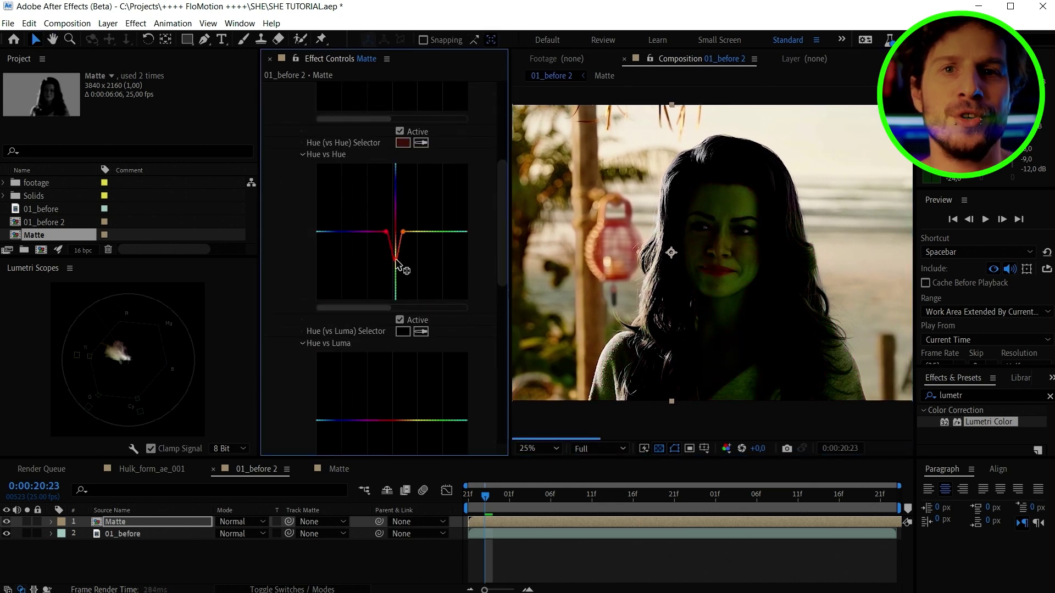
left_click_drag(395, 251, 380, 233)
left_click_drag(403, 231, 406, 232)
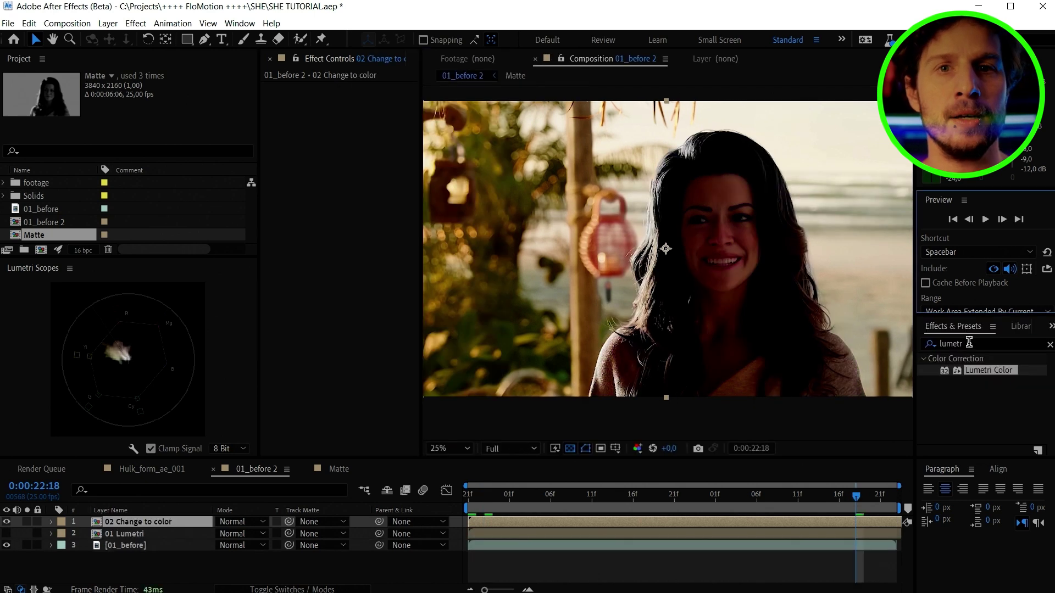
Find 'change to', apply Change to Color to the top layer, and sample the skin as the From colour.
left_click(967, 344)
type("chan")
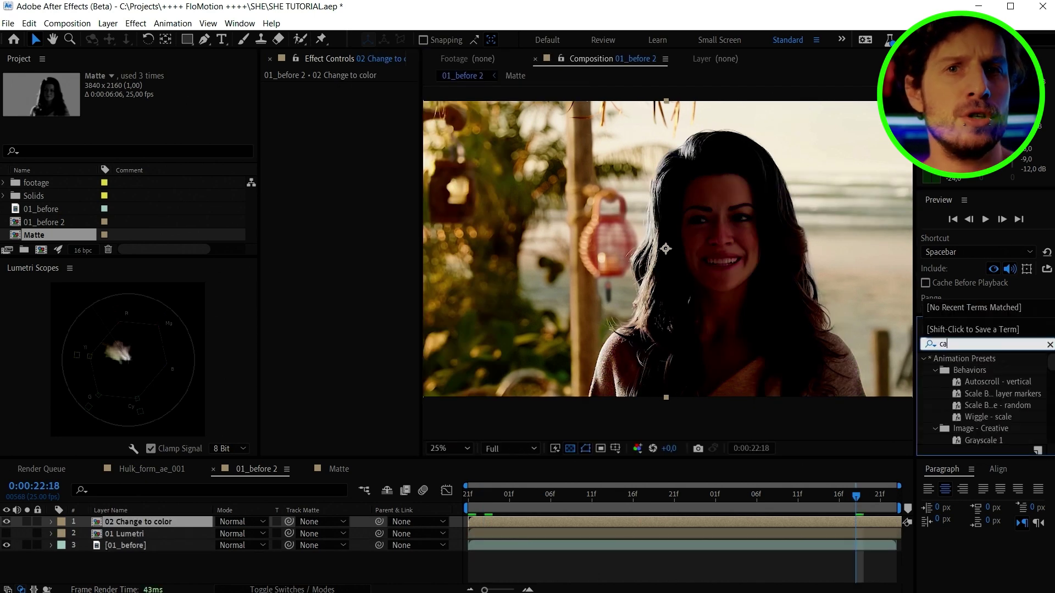
type("ge to")
left_click_drag(973, 373, 165, 522)
left_click(352, 99)
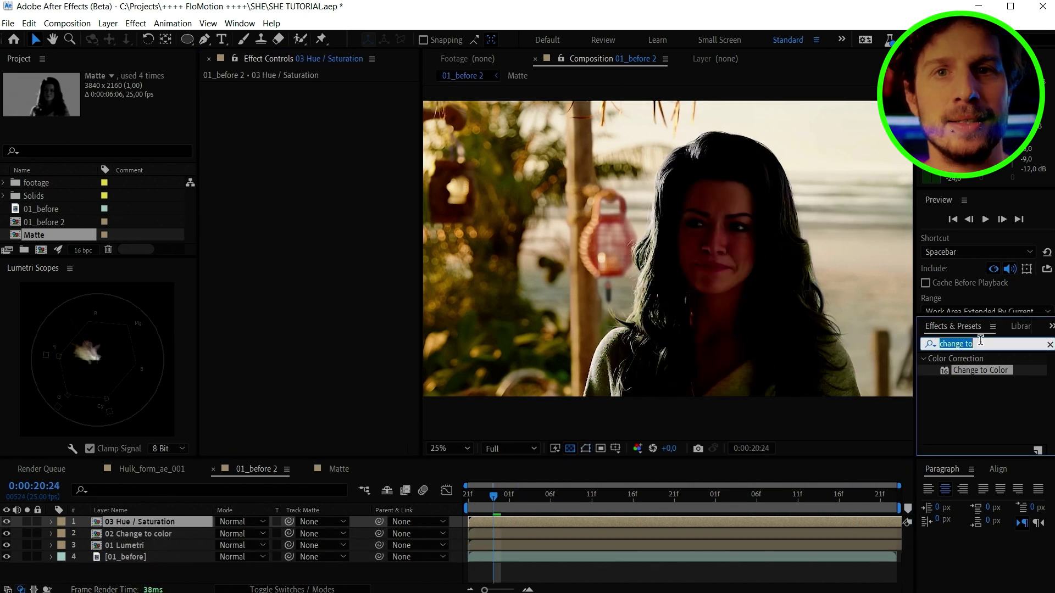
Apply Hue/Saturation to the 03 Hue / Saturation layer with Channel Control set to Reds.
type("hue")
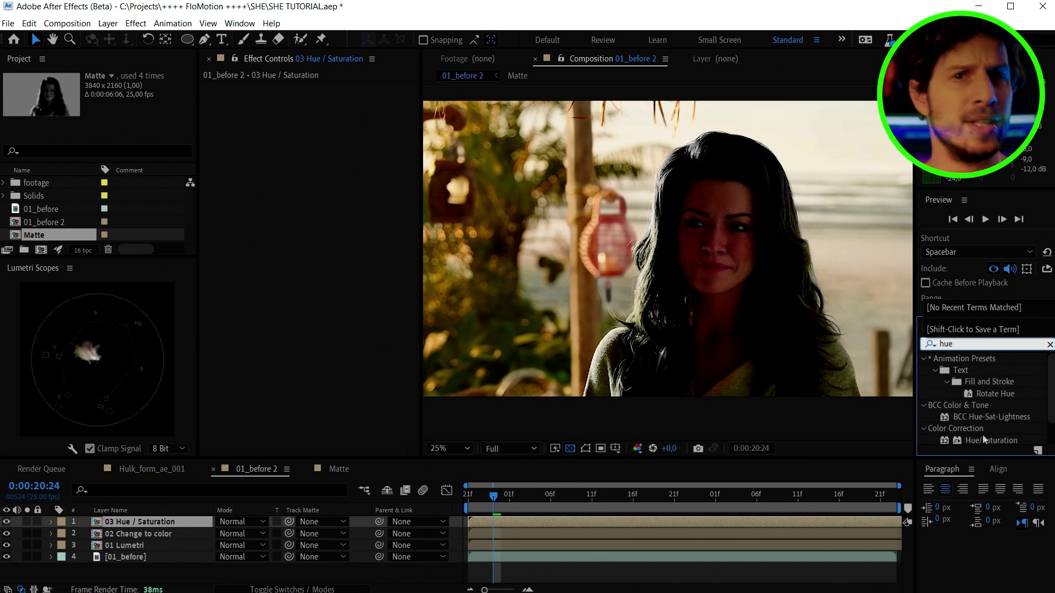
left_click_drag(984, 440, 157, 523)
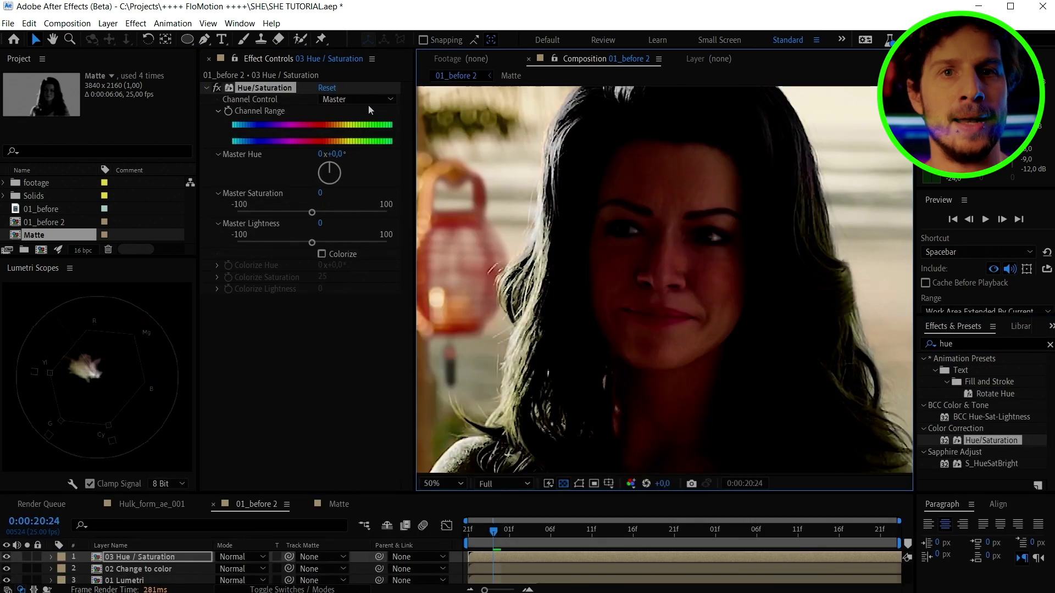
left_click(367, 100)
left_click(362, 124)
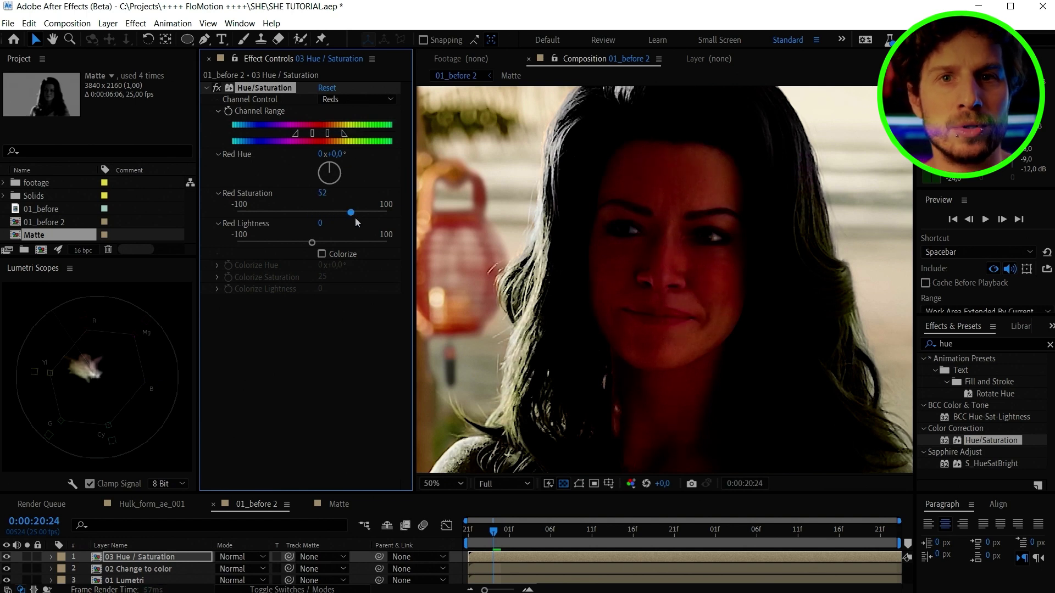
Set Red Hue to +59°, Red Saturation 41 and Red Lightness -31 for a green skin.
left_click_drag(358, 218, 386, 217)
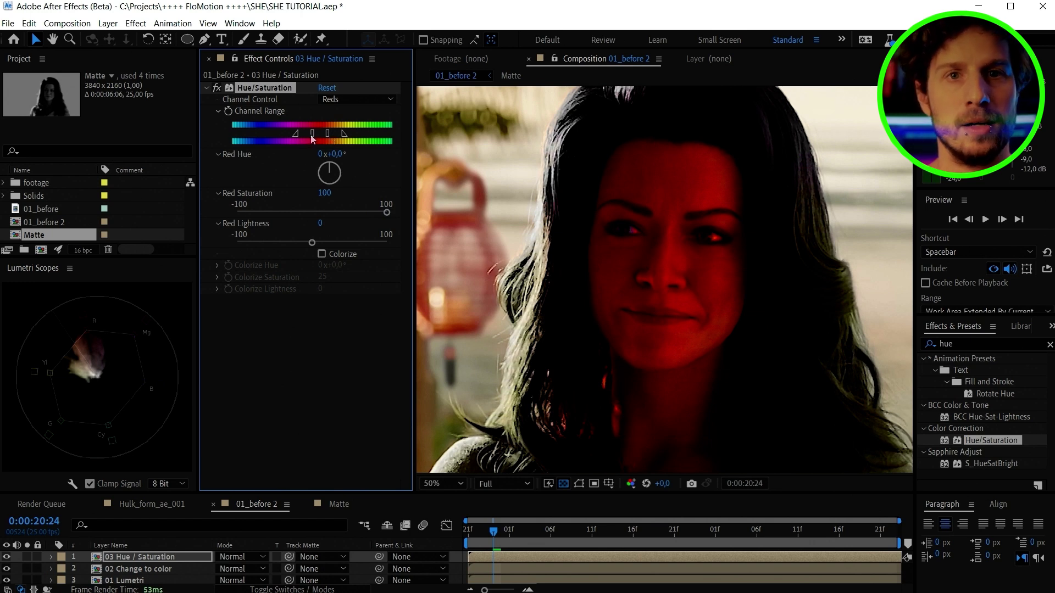
scroll(780, 357, "down", 1)
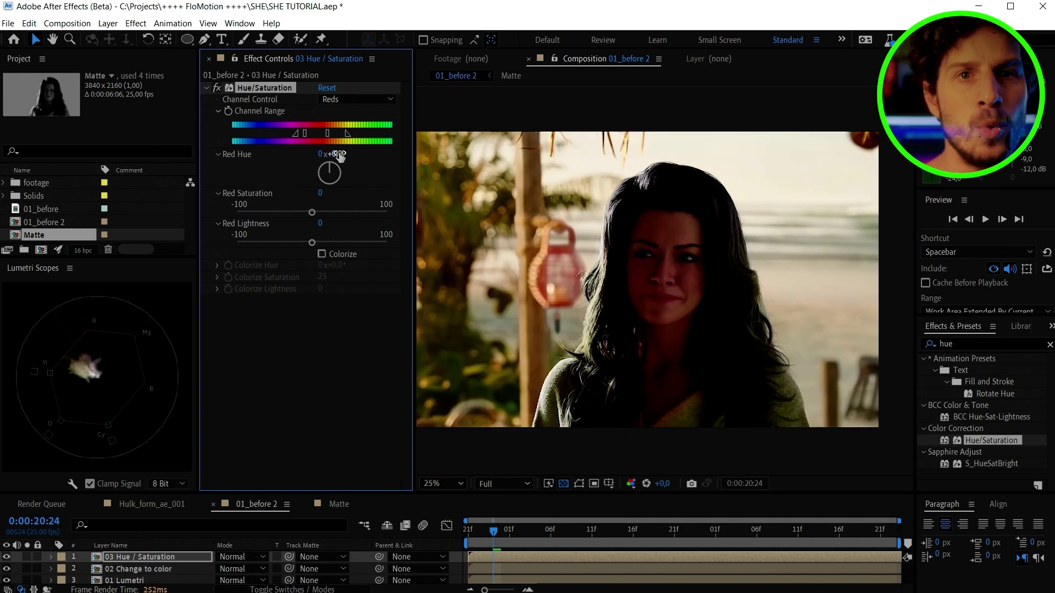
left_click_drag(332, 154, 372, 158)
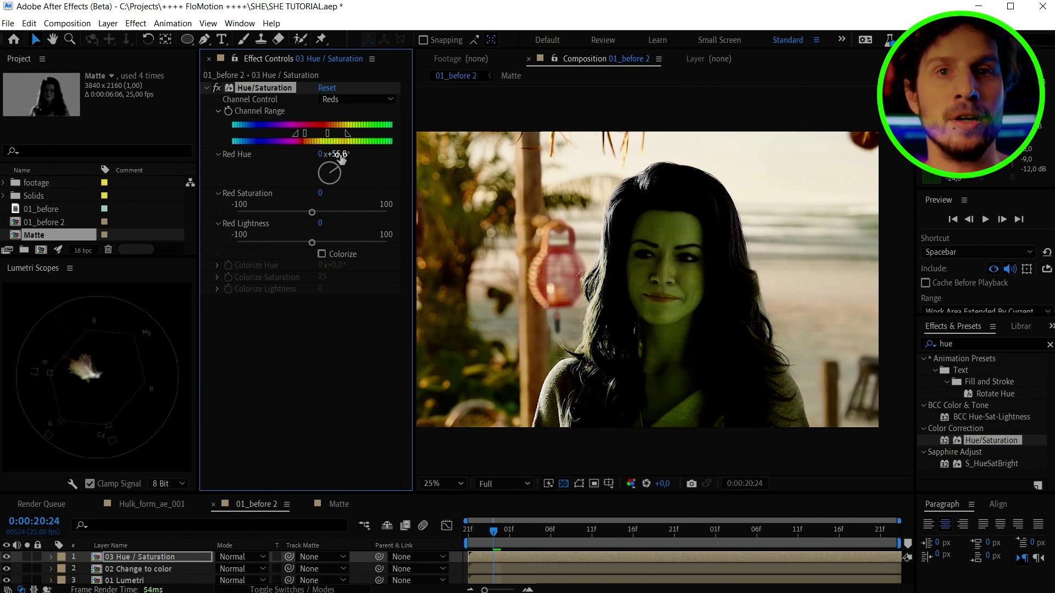
left_click_drag(325, 154, 351, 156)
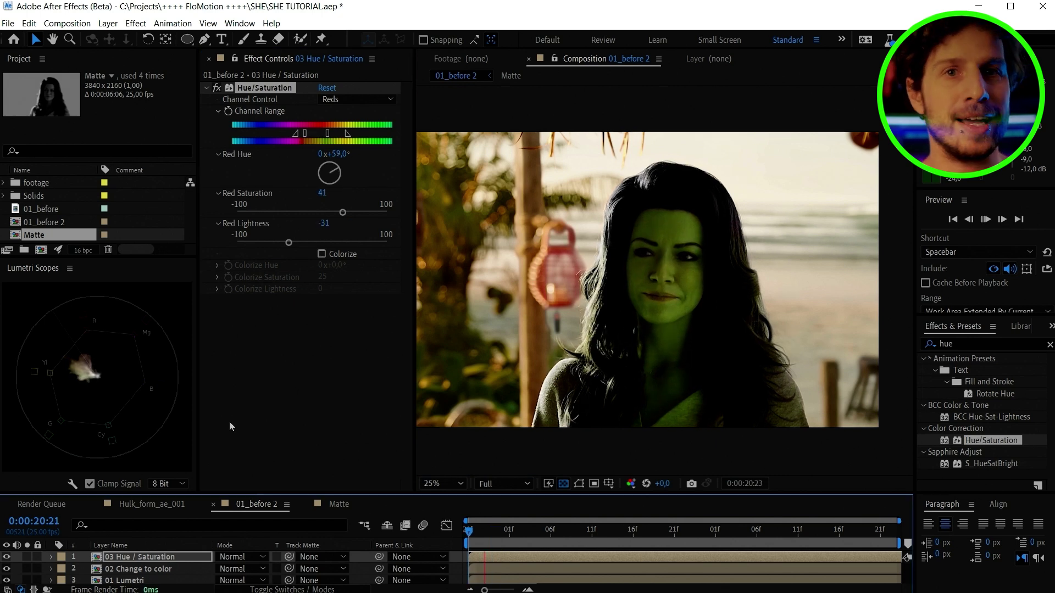